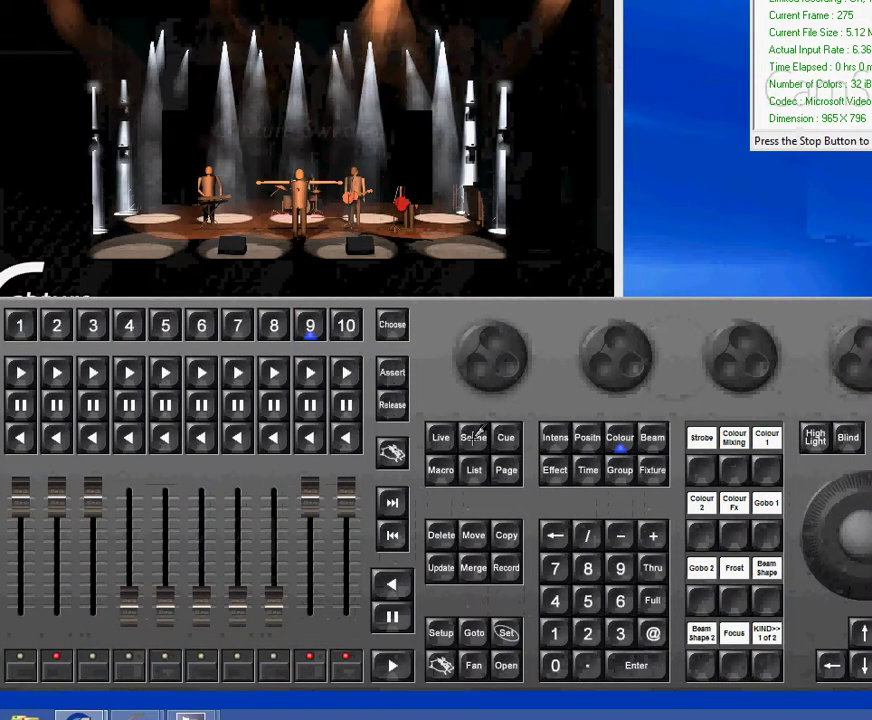
Open the Scene Directory window next to the Group Directory.
{"action": "left_click", "coordinate": [476, 437]}
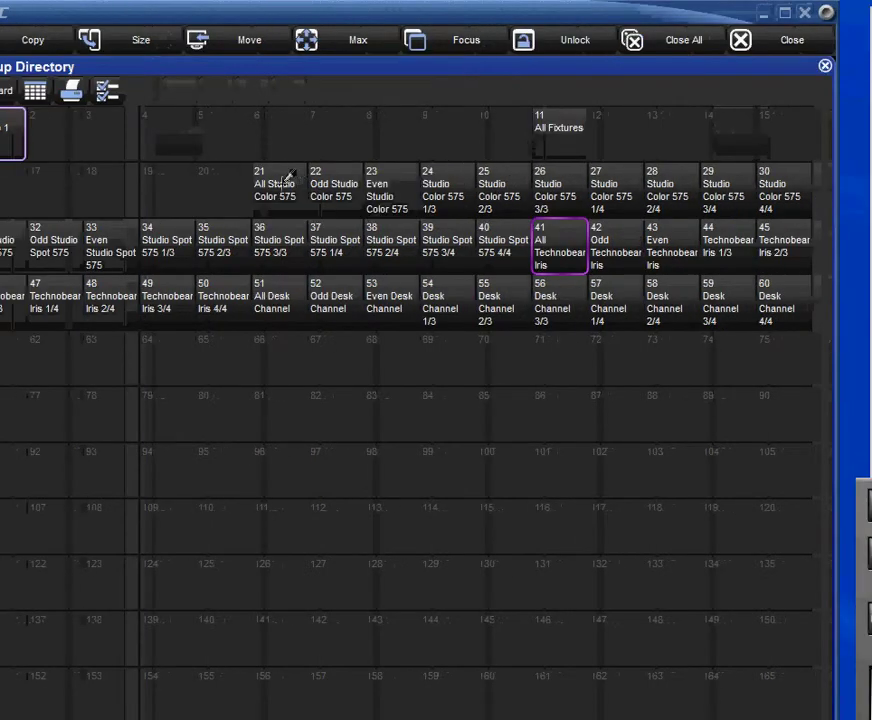
Apply Position palette 1 Side Fill to group 21 All Studio Color 575.
{"action": "left_click", "coordinate": [287, 183]}
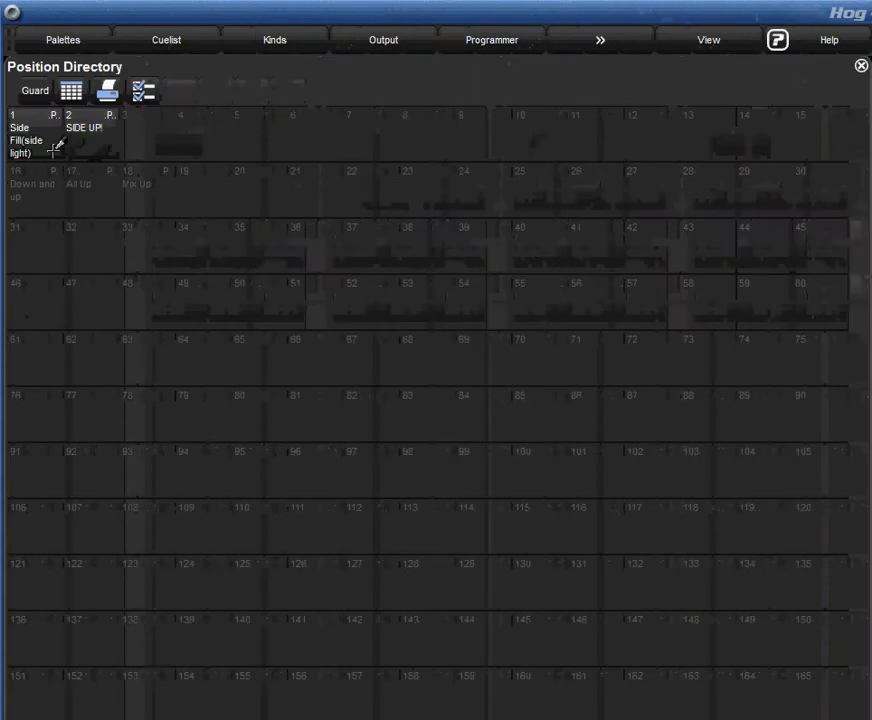
{"action": "left_click", "coordinate": [42, 142]}
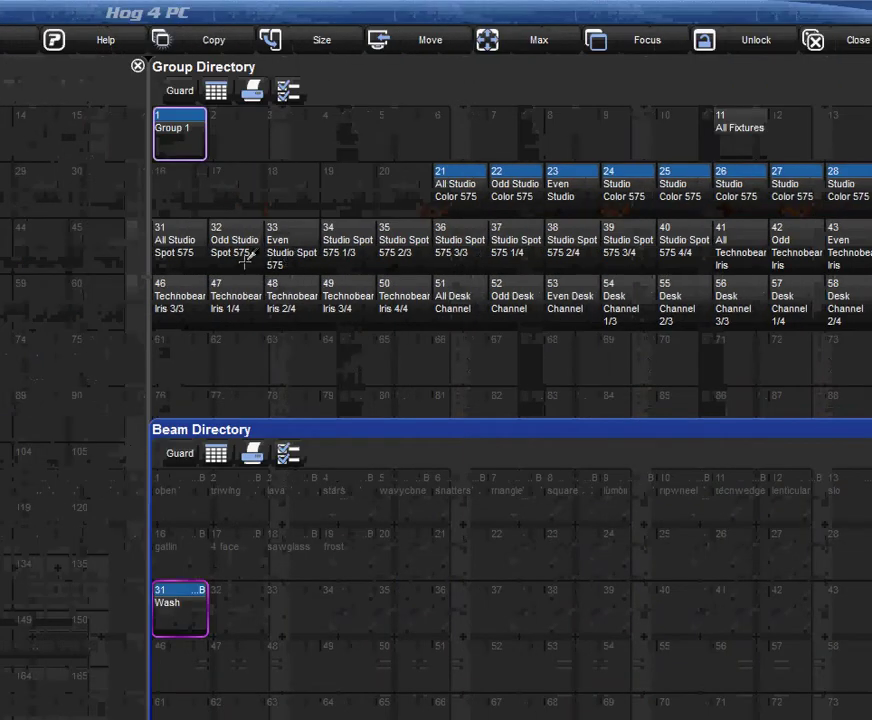
Apply Position palette 18 Mix Up to group 31 All Studio Spot 575.
{"action": "left_click", "coordinate": [187, 242]}
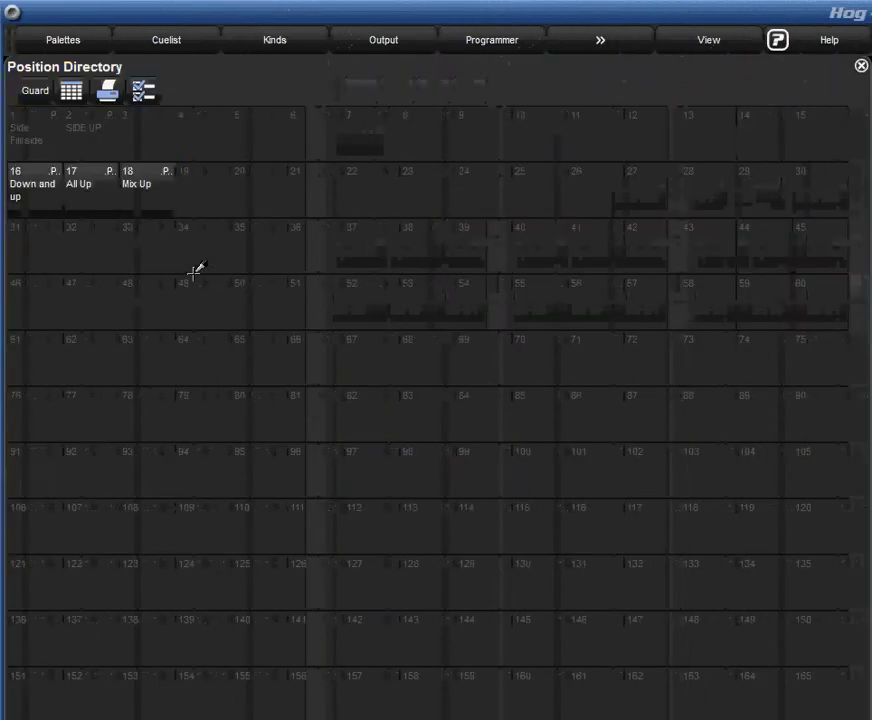
{"action": "left_click", "coordinate": [146, 189]}
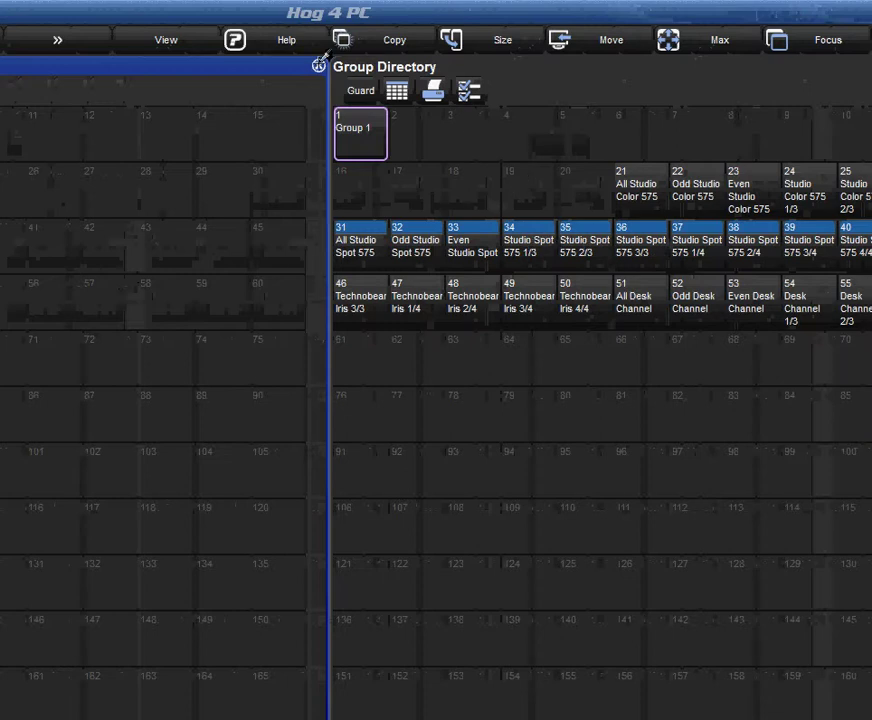
Colour group 31 spots yellow and group 21 colour fixtures blue mix from the Colour Directory.
{"action": "left_click", "coordinate": [372, 230]}
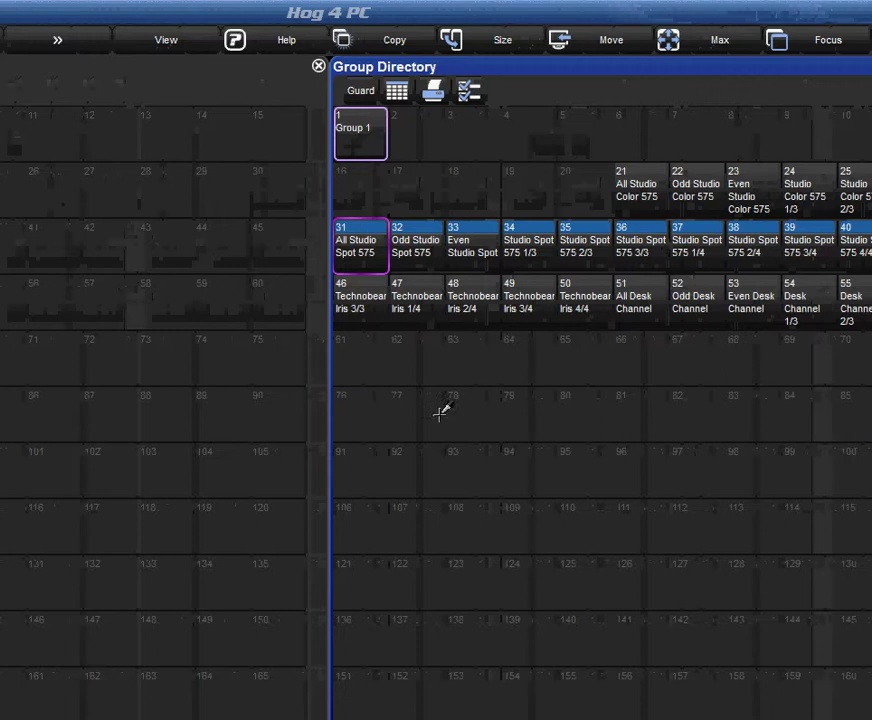
{"action": "key", "text": "alt+c"}
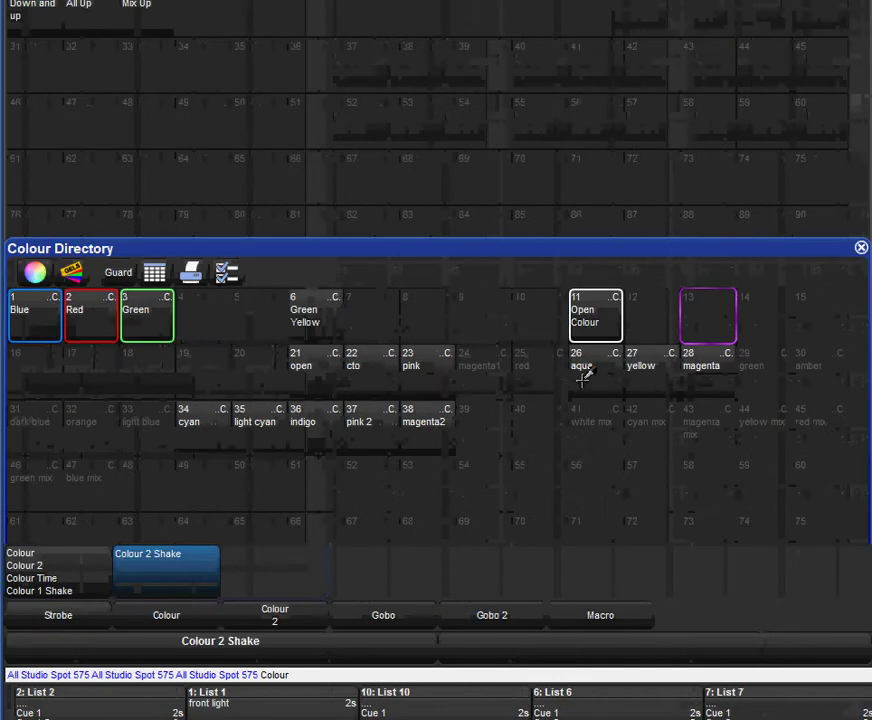
{"action": "left_click", "coordinate": [662, 384]}
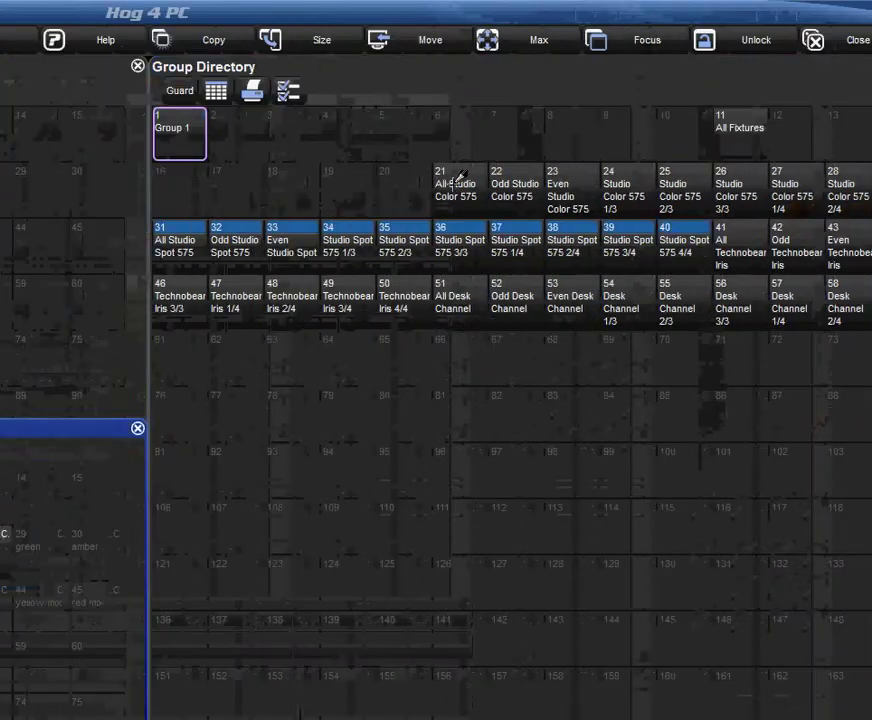
{"action": "left_click", "coordinate": [460, 178]}
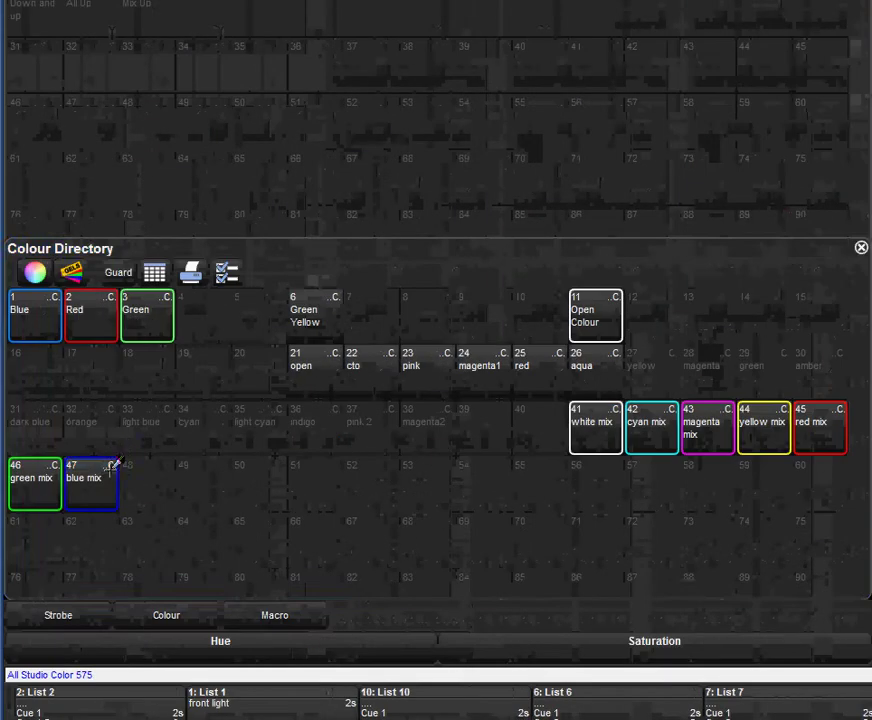
{"action": "left_click", "coordinate": [105, 478]}
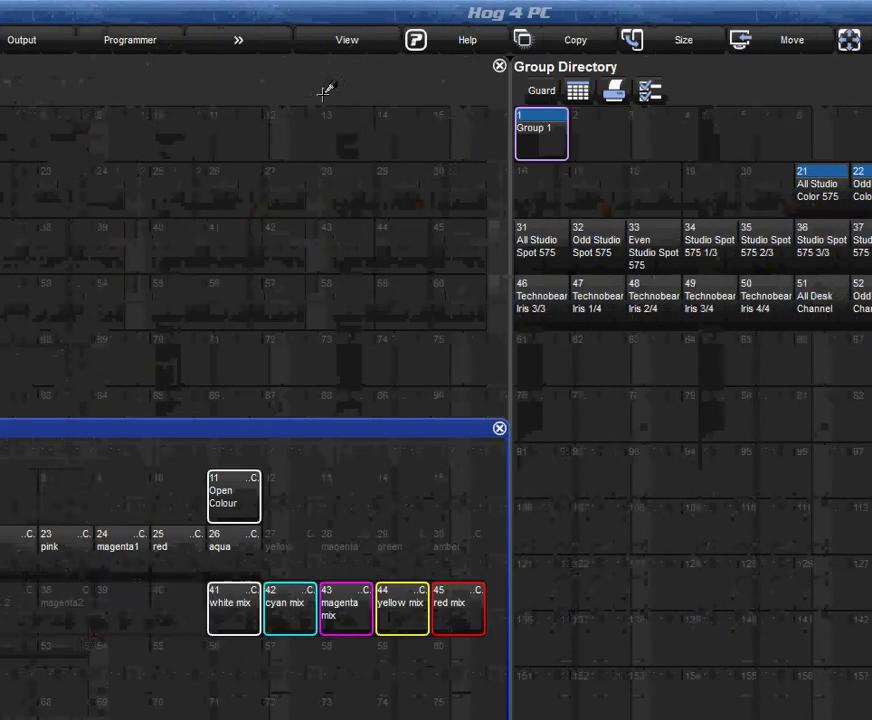
Review the Programmer values, then close the Programmer, Group Directory and remaining directory windows.
{"action": "left_click", "coordinate": [313, 43]}
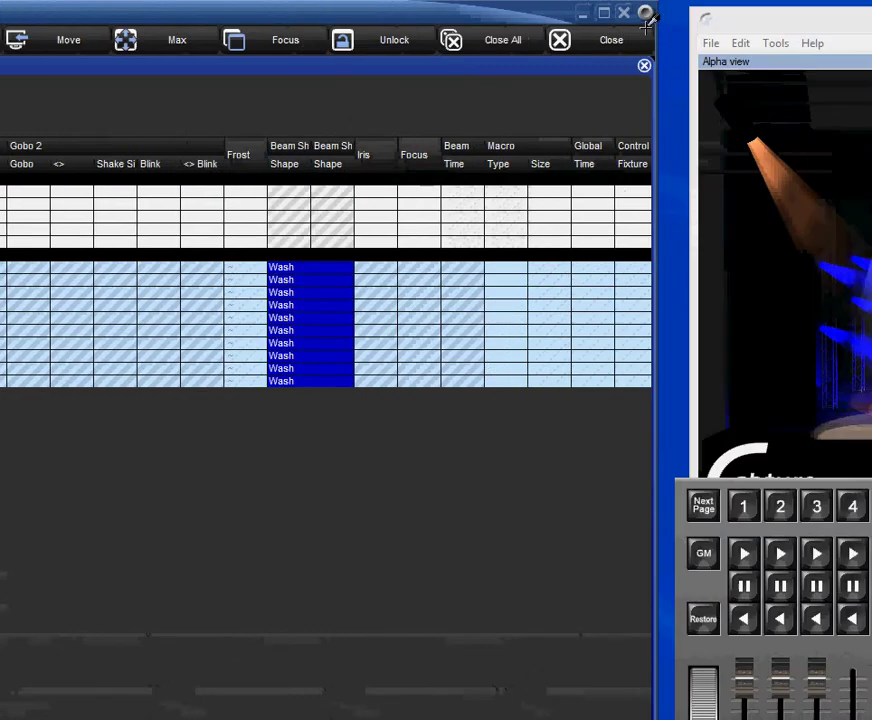
{"action": "left_click", "coordinate": [612, 40]}
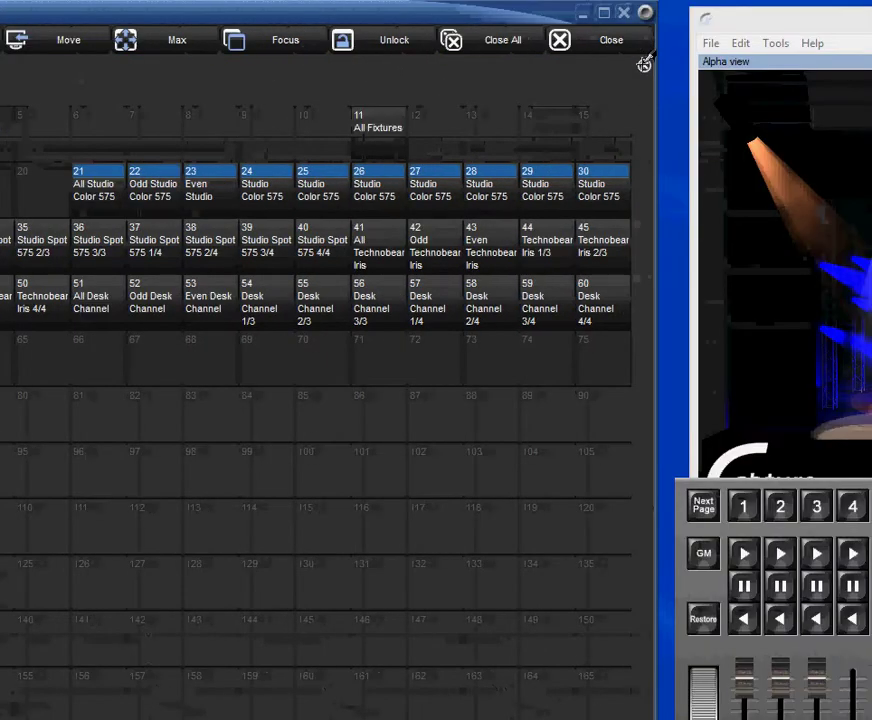
{"action": "left_click", "coordinate": [644, 65]}
{"action": "left_click", "coordinate": [644, 428]}
{"action": "left_click", "coordinate": [137, 66]}
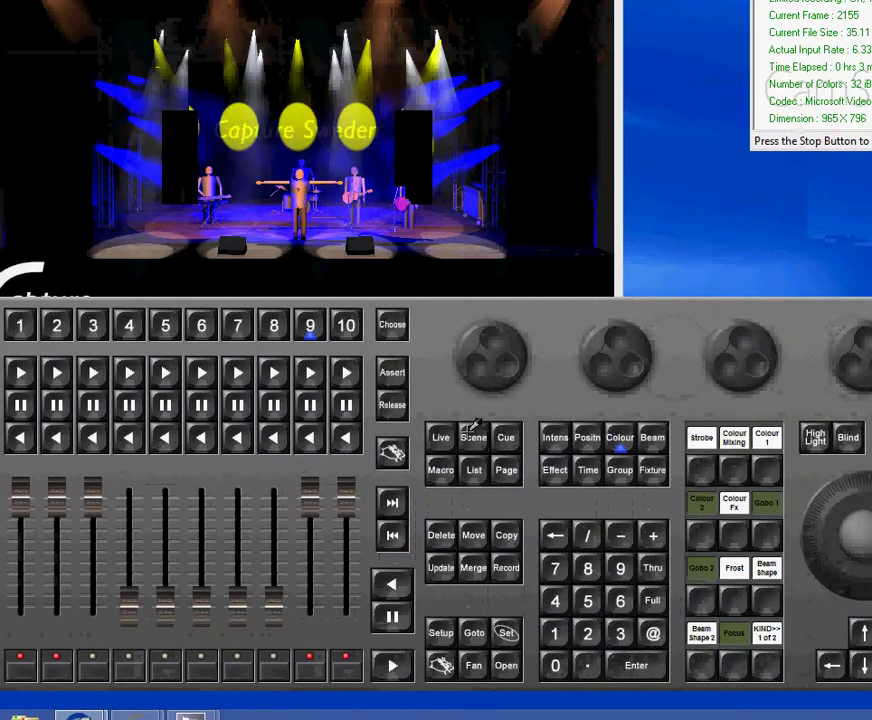
With Scene Directory Guard off, record the blue-and-yellow stage look into scene slot 1.
{"action": "left_click", "coordinate": [473, 437]}
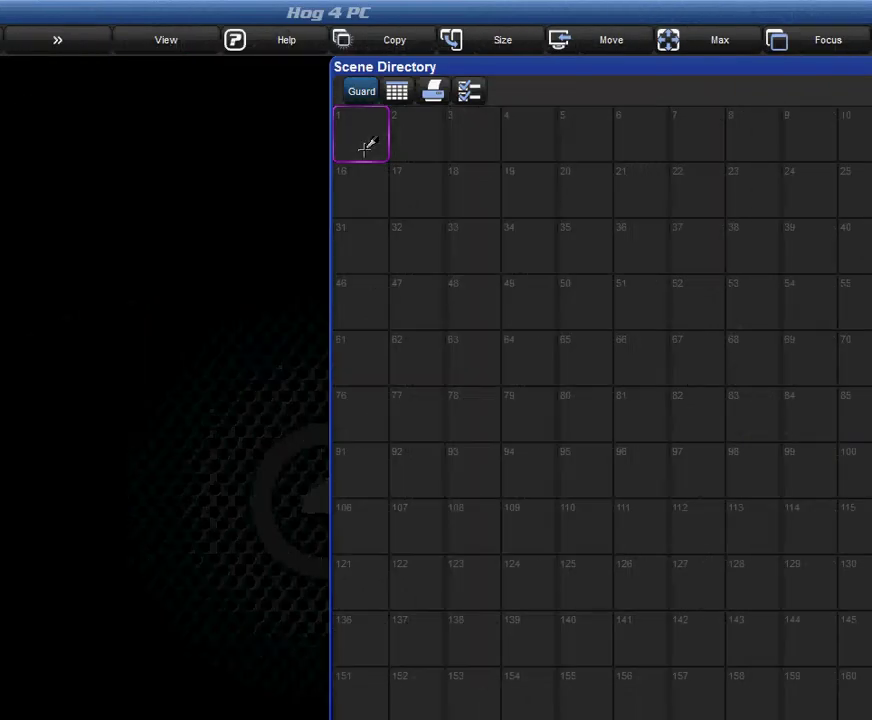
{"action": "left_click", "coordinate": [366, 84]}
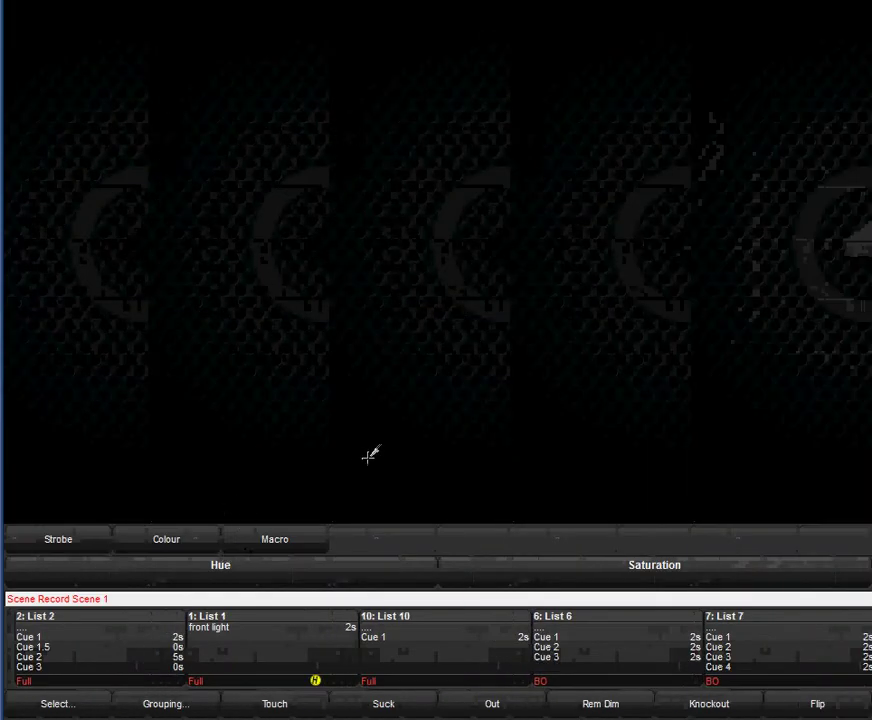
{"action": "key", "text": "BackSpace"}
{"action": "key", "text": "BackSpace"}
{"action": "key", "text": "BackSpace"}
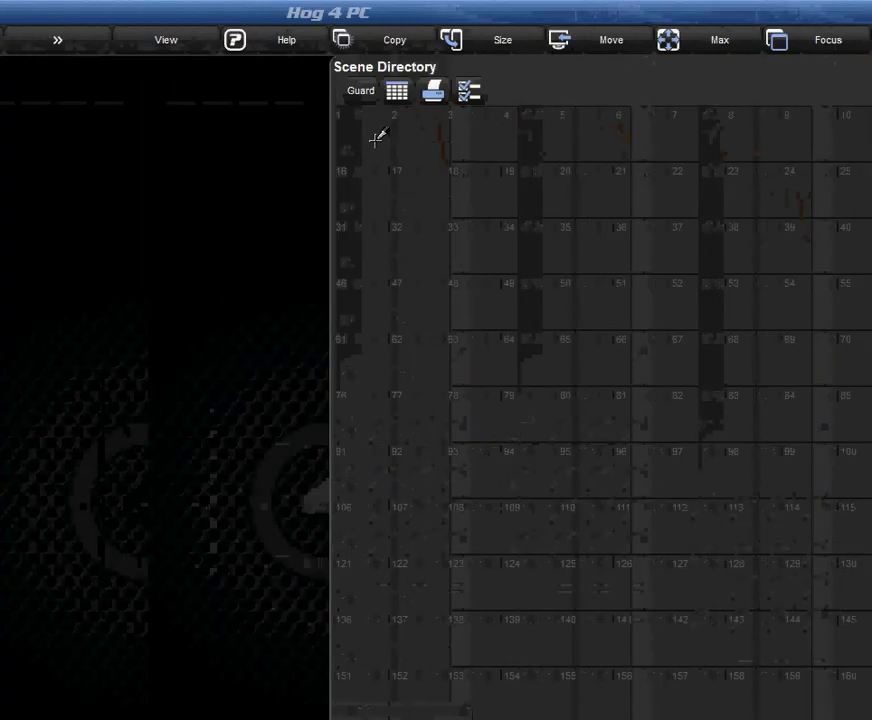
{"action": "left_click", "coordinate": [376, 138]}
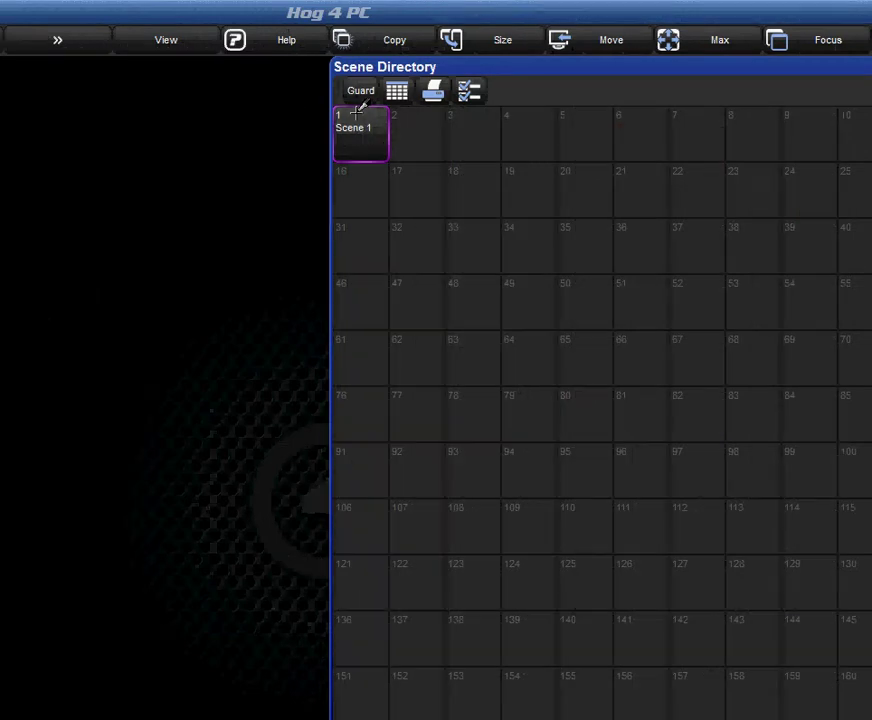
Give scene 1 the Quickname 'General Look'.
{"action": "left_click", "coordinate": [357, 114]}
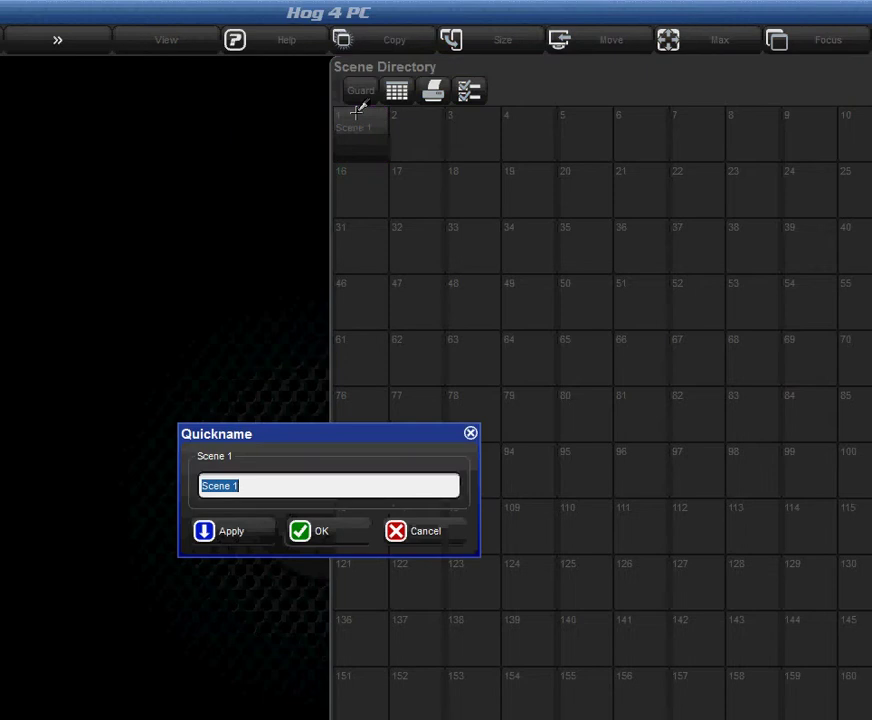
{"action": "type", "text": "General Look"}
{"action": "key", "text": "Return"}
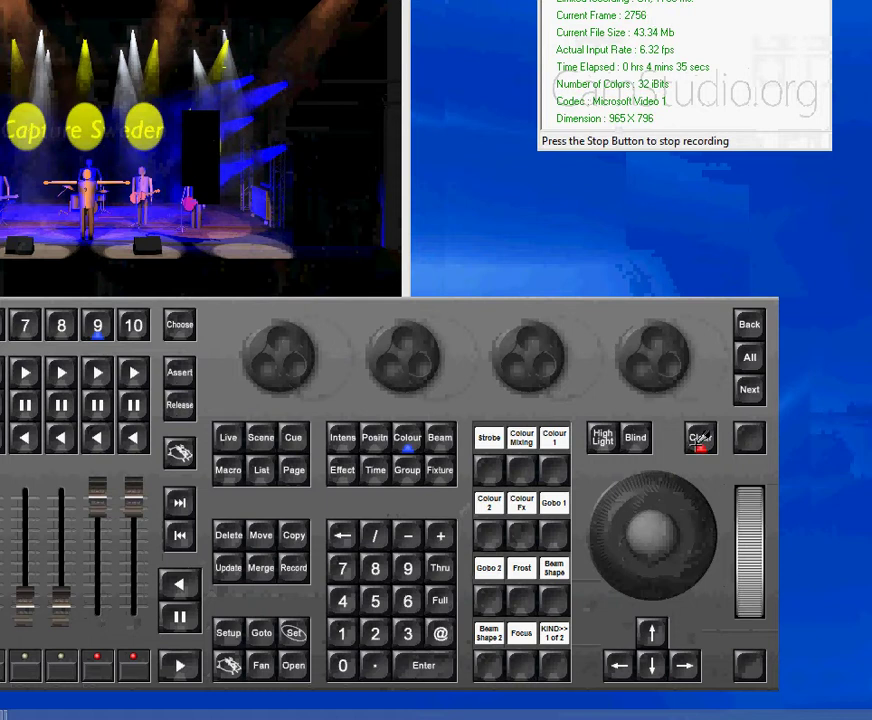
Clear the programmer, fire the General Look tile, and double-click it to open the scene editor.
{"action": "left_click", "coordinate": [700, 437]}
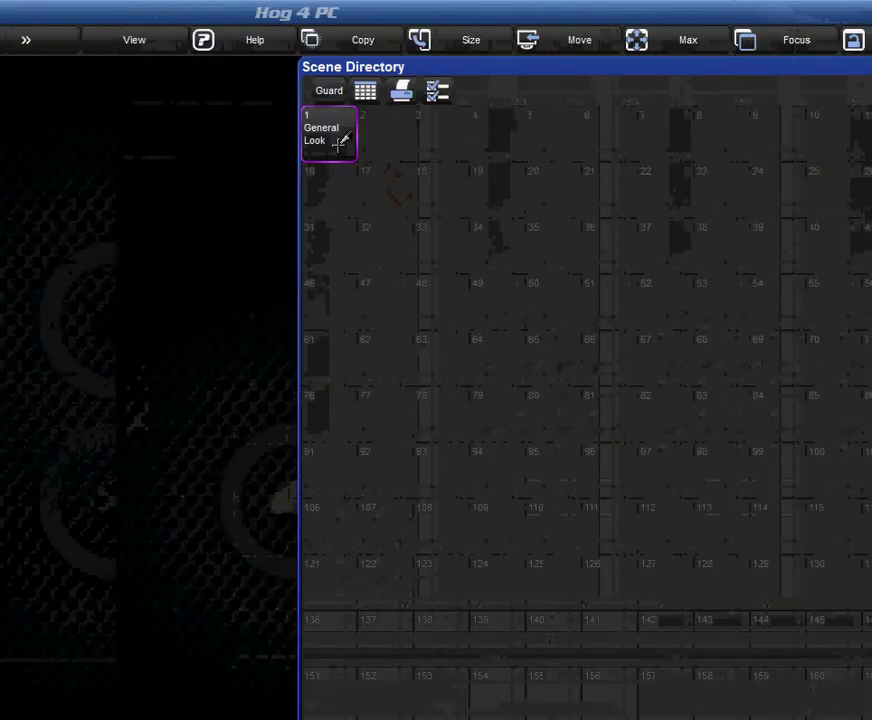
{"action": "left_click", "coordinate": [330, 132]}
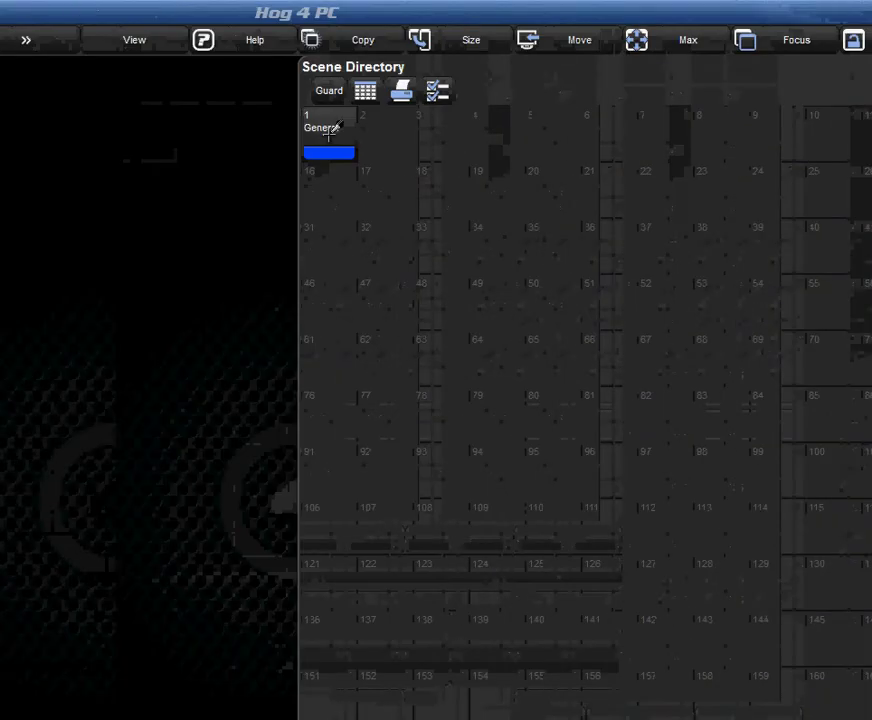
{"action": "double_click", "coordinate": [325, 120]}
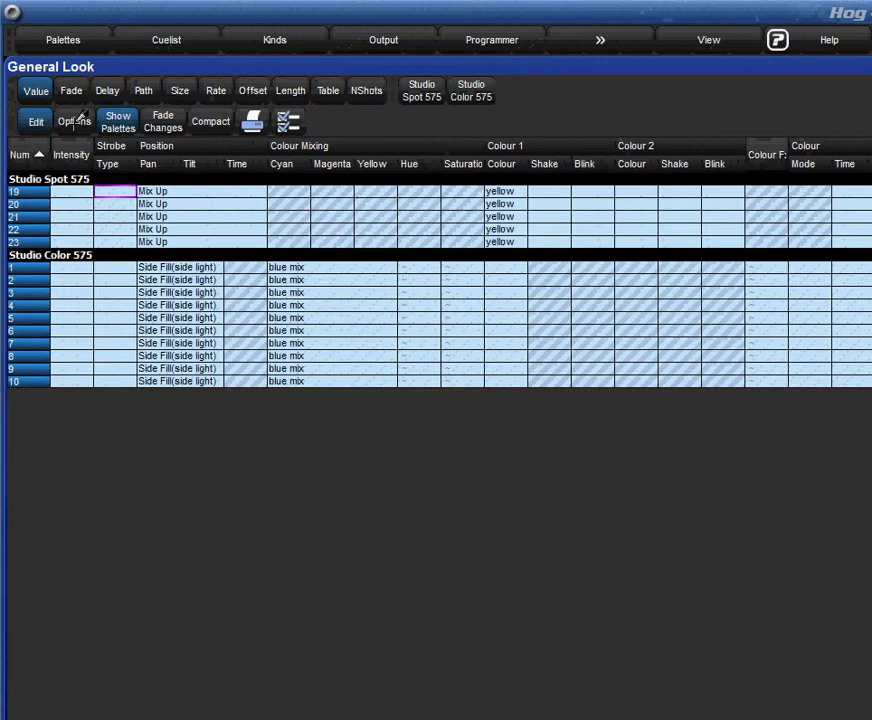
Set General Look's master fader to IPCB crossfader in its options and close the editor.
{"action": "left_click", "coordinate": [74, 121]}
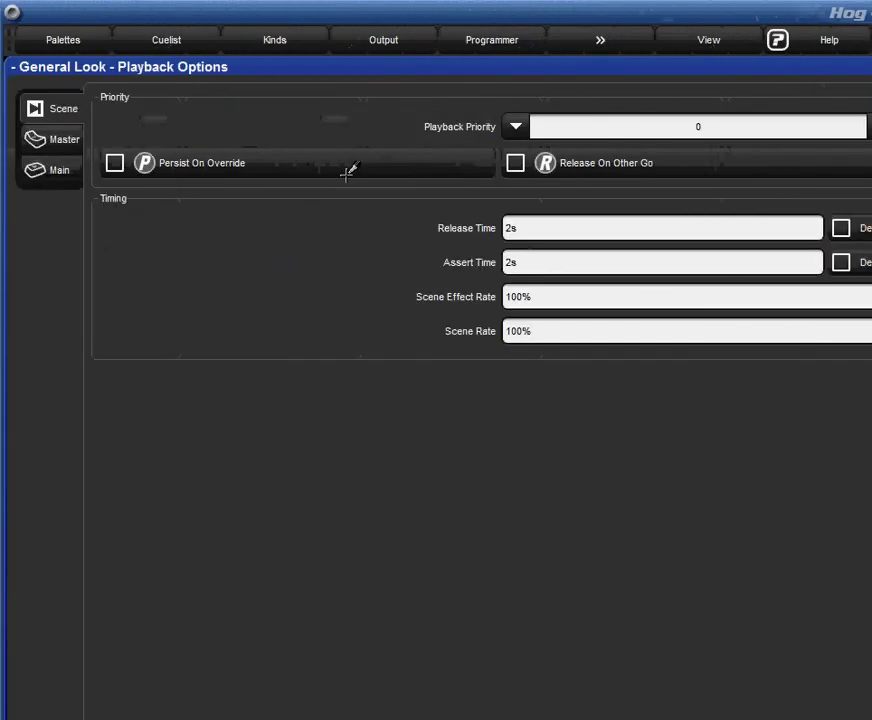
{"action": "left_click", "coordinate": [40, 139]}
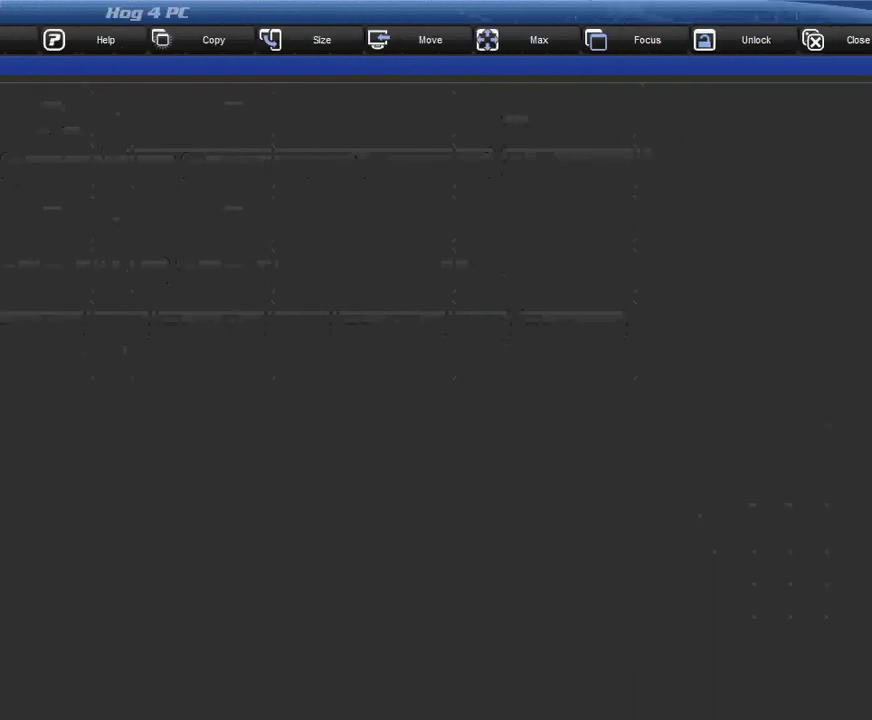
{"action": "left_click", "coordinate": [232, 270]}
{"action": "left_click", "coordinate": [212, 340]}
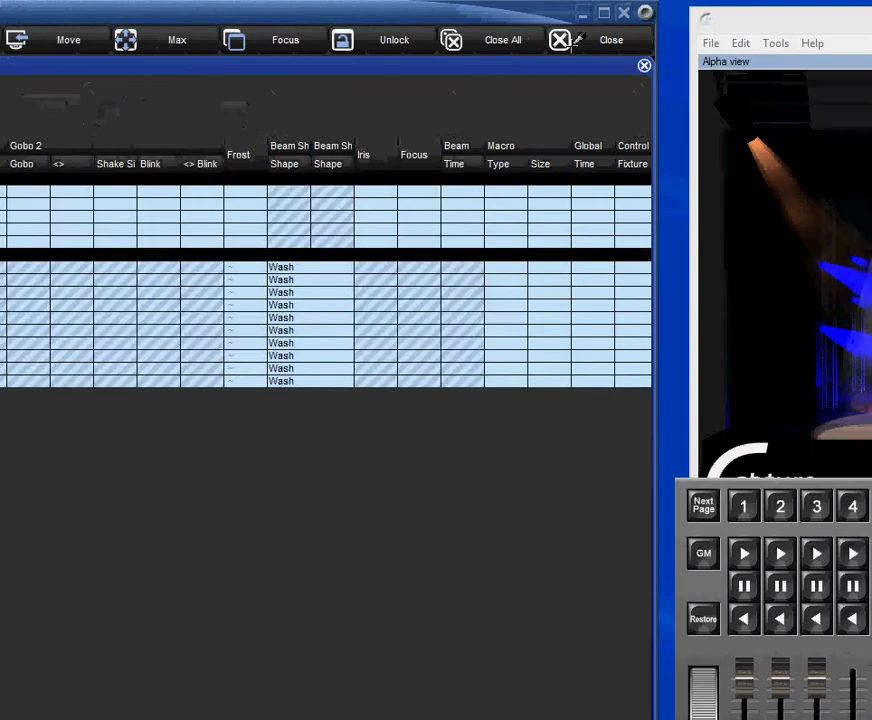
{"action": "left_click", "coordinate": [575, 40]}
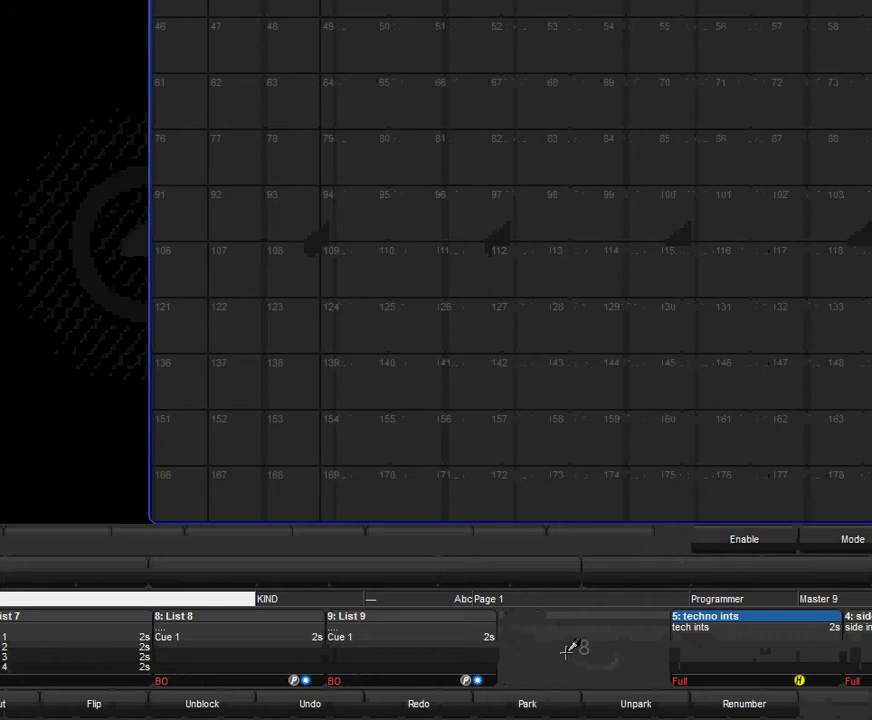
Load General Look onto the empty master playback and press its Go button.
{"action": "left_click", "coordinate": [567, 650]}
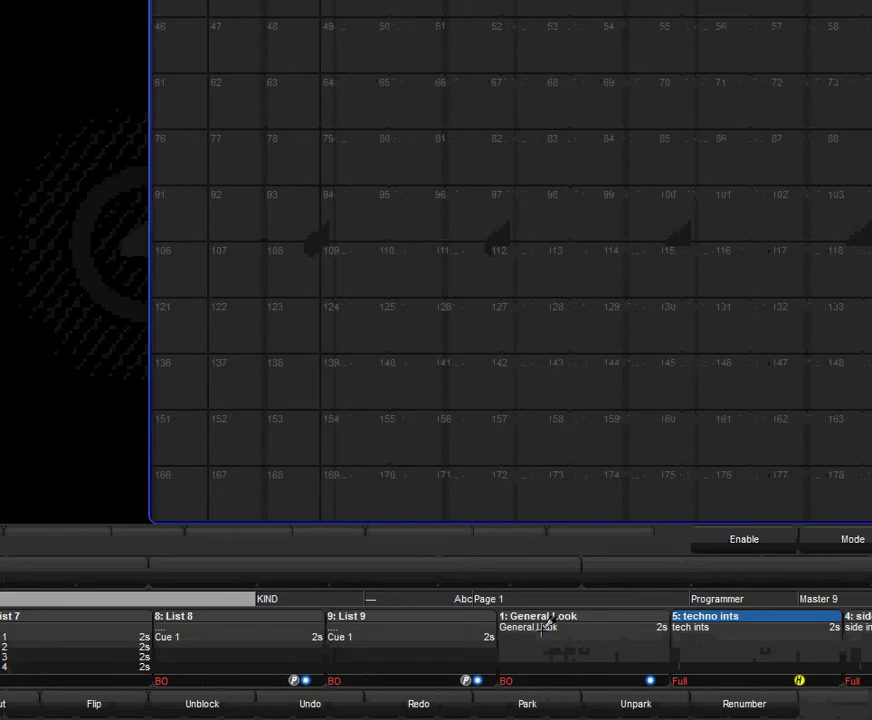
{"action": "left_click", "coordinate": [548, 624]}
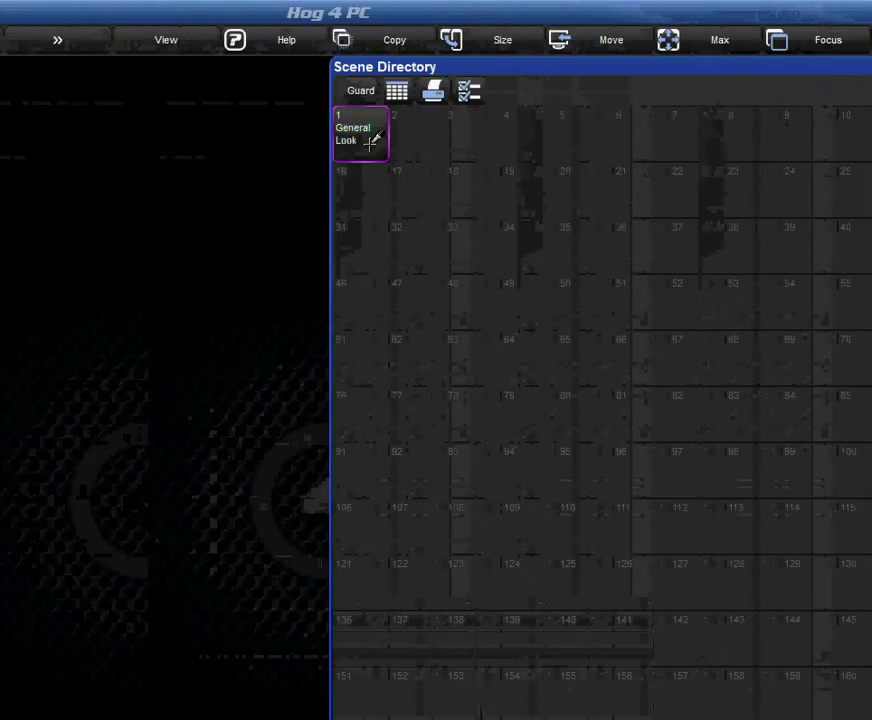
Repeatedly fire General Look from the Scene Directory and release it, ending with it faded out.
{"action": "left_click", "coordinate": [372, 140]}
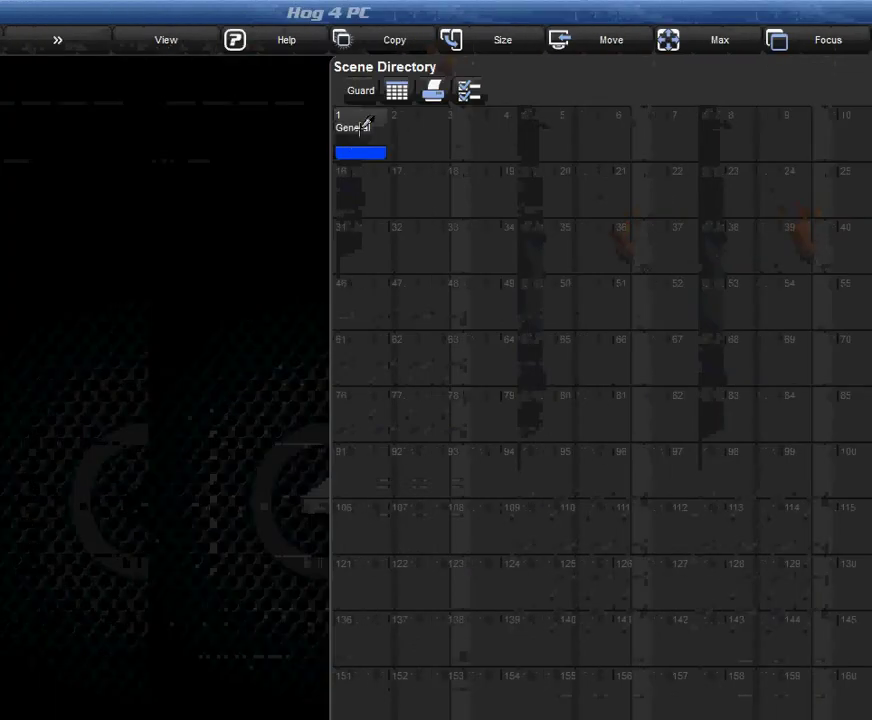
{"action": "left_click", "coordinate": [366, 124]}
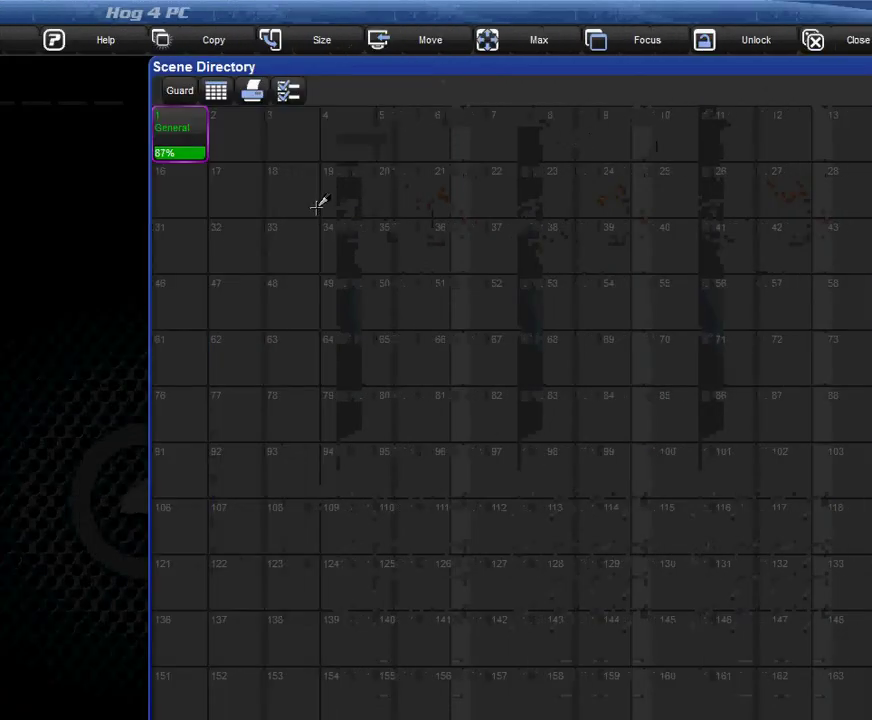
{"action": "left_click", "coordinate": [194, 125]}
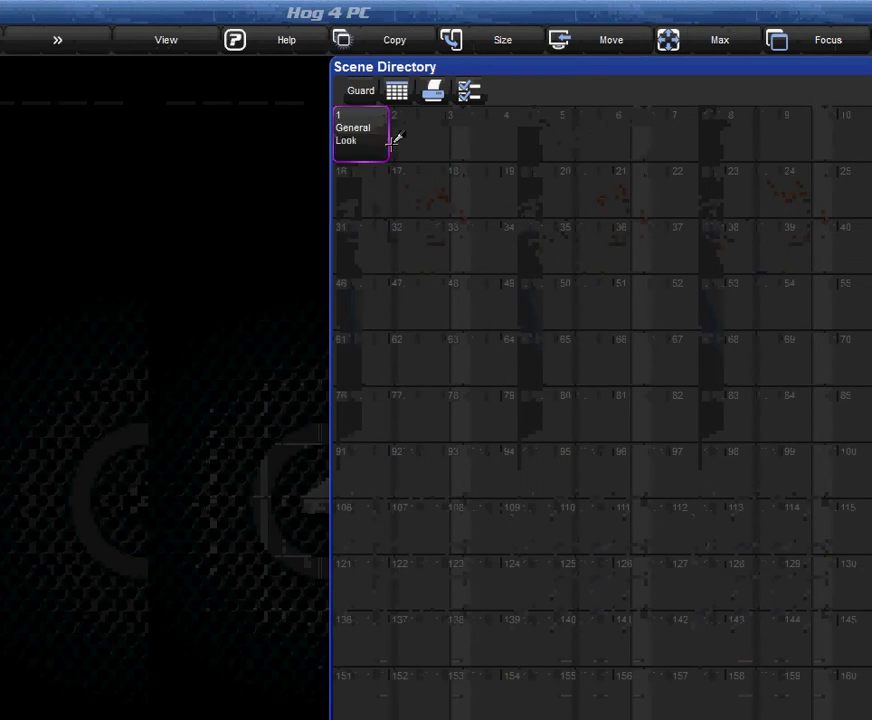
{"action": "left_click", "coordinate": [383, 152]}
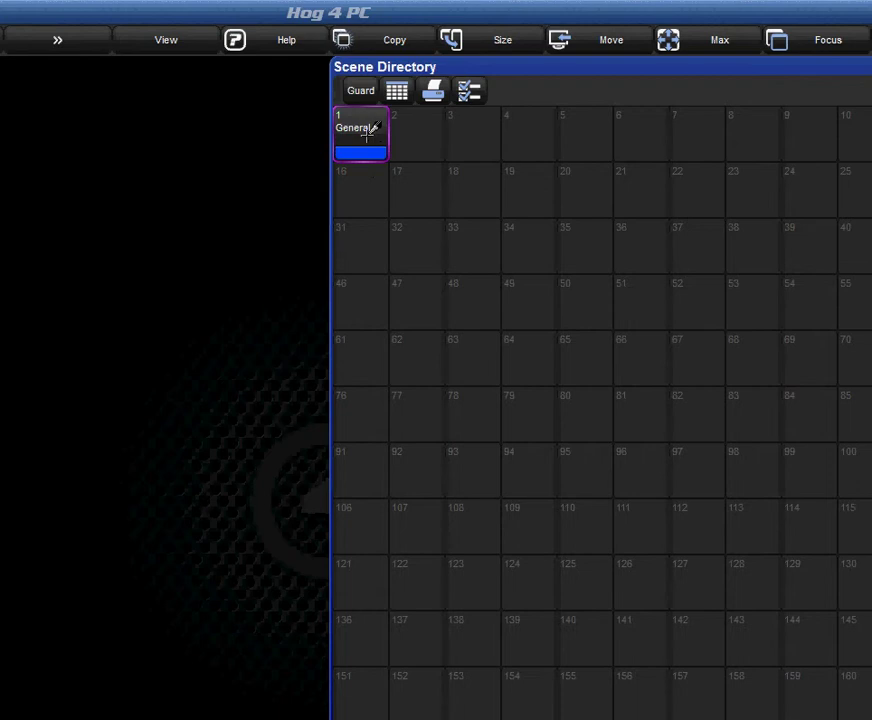
{"action": "left_click", "coordinate": [368, 133]}
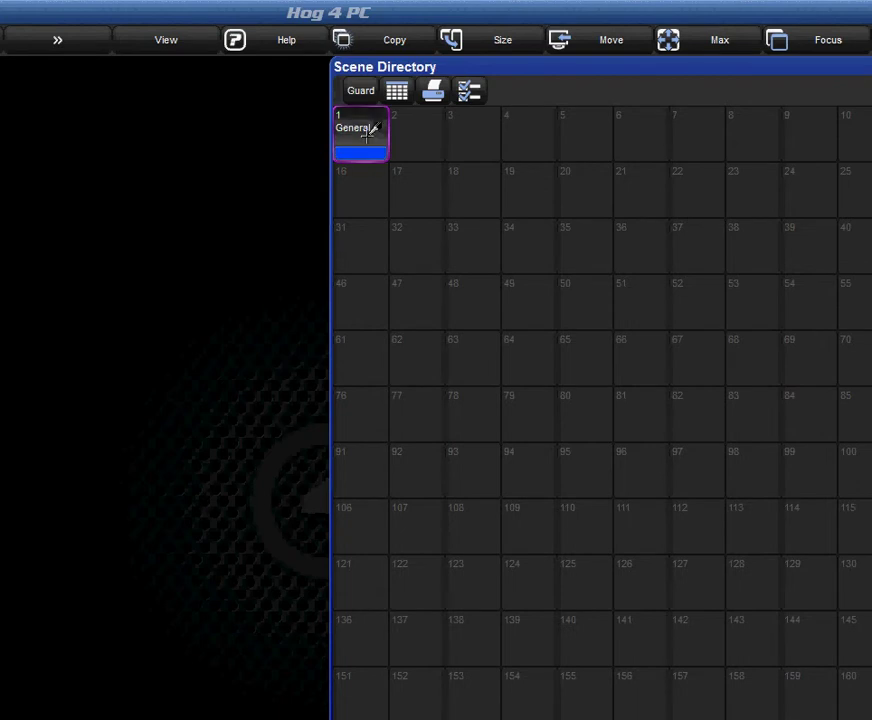
{"action": "left_click", "coordinate": [368, 133]}
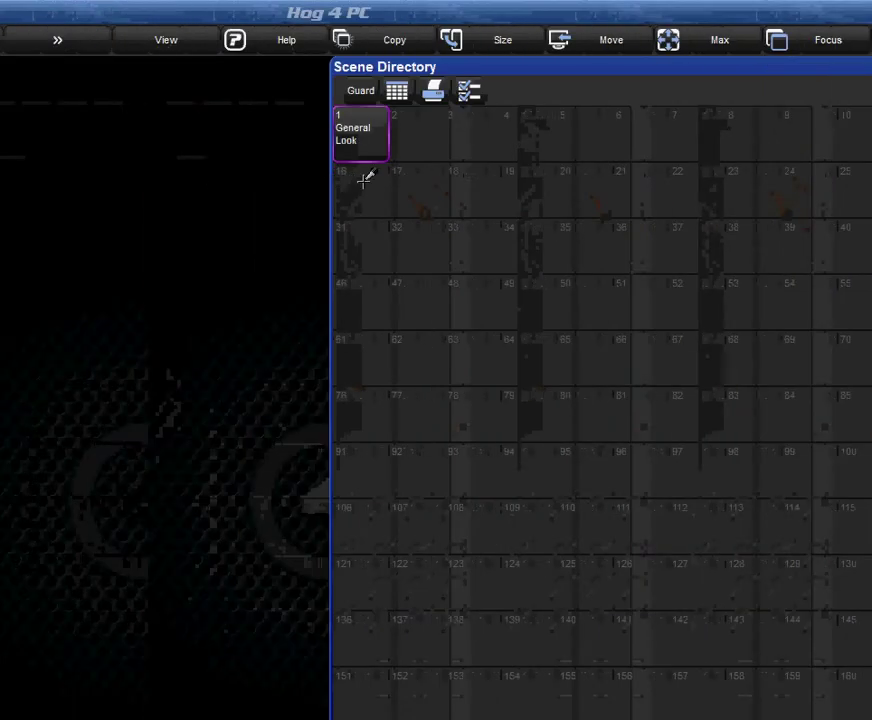
Fire General Look to view its white and amber look on the Capture stage.
{"action": "left_click", "coordinate": [386, 137]}
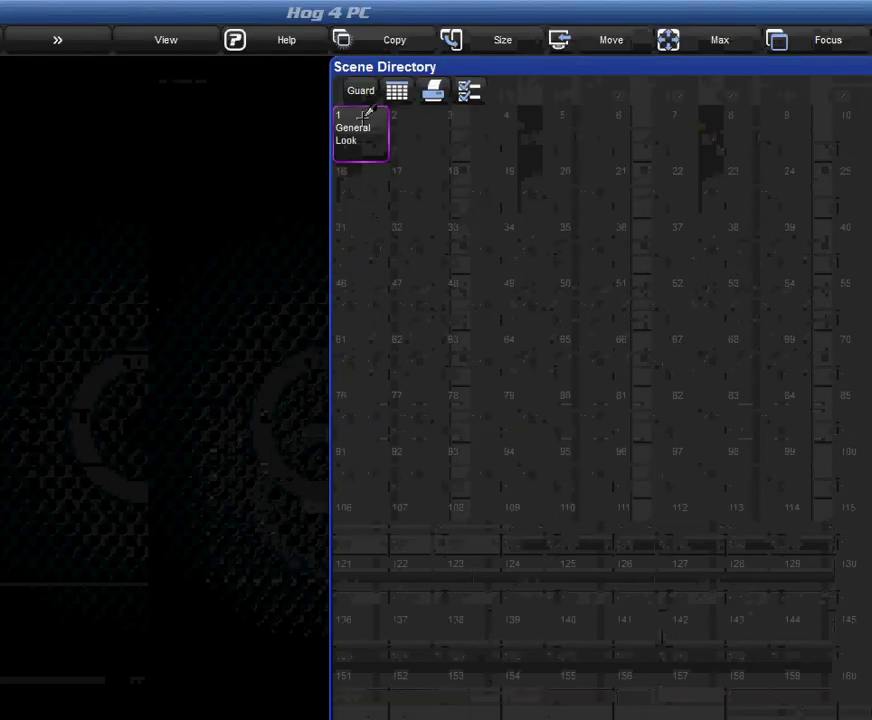
Delete the General Look scene from slot 1 and confirm the deletion with OK.
{"action": "left_click", "coordinate": [366, 138]}
{"action": "left_click", "coordinate": [300, 526]}
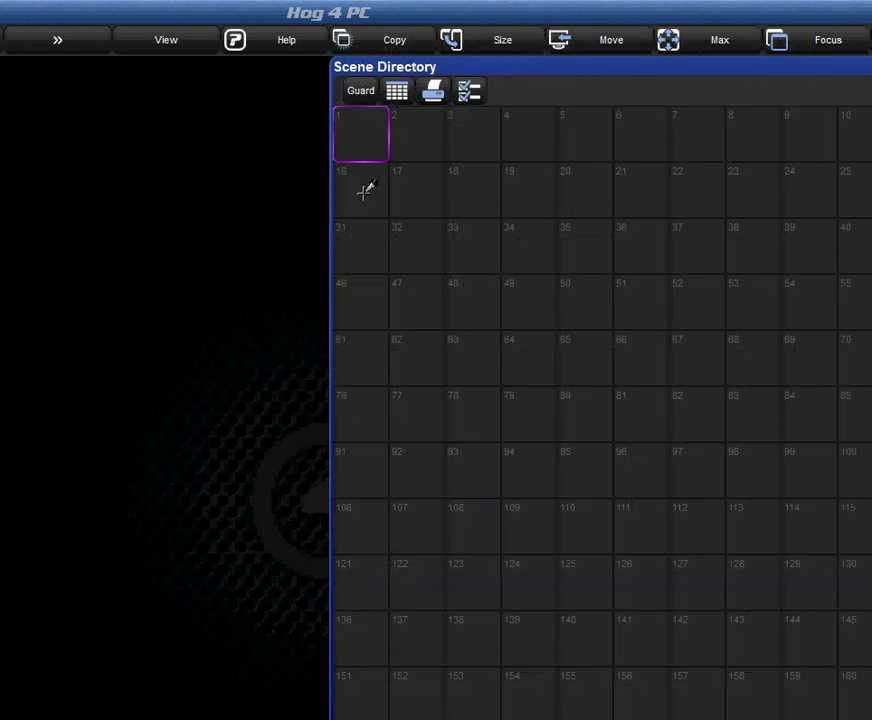